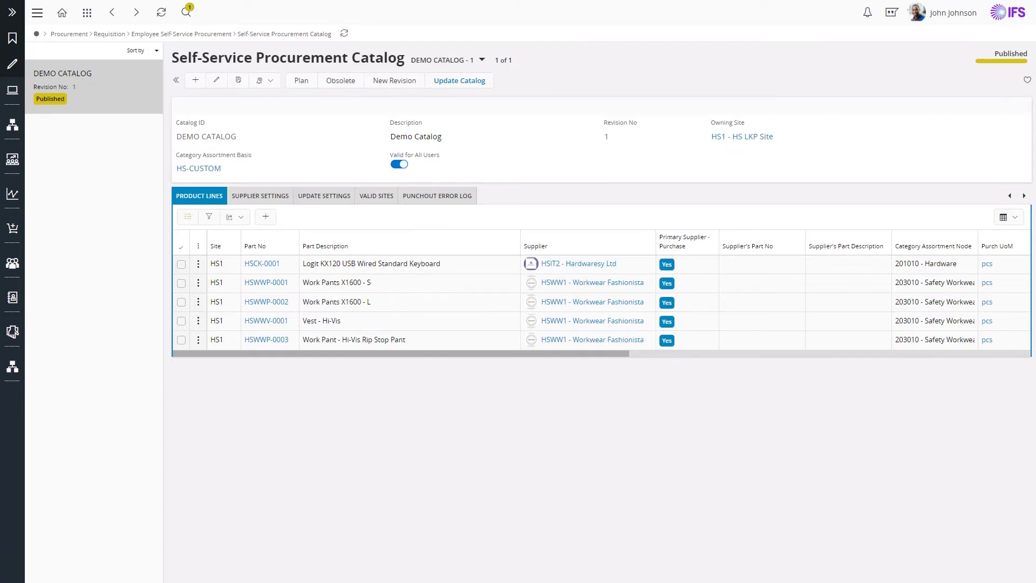
- Add supplier HSWW1 Workwear Fashionista to DEMO CATALOG with Free Text Purchase Allowed, and save
click(257, 197)
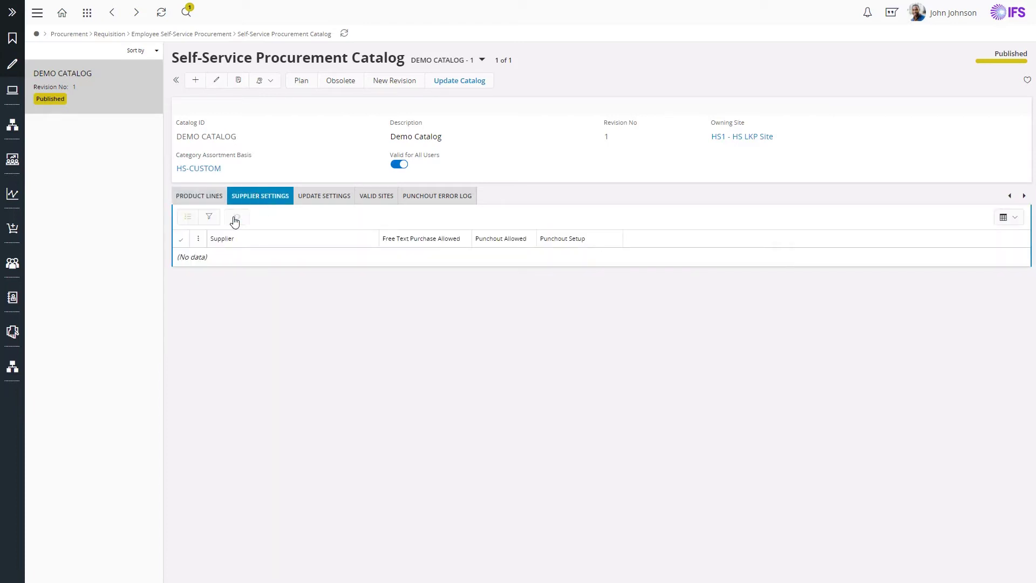
click(232, 218)
text(hsww)
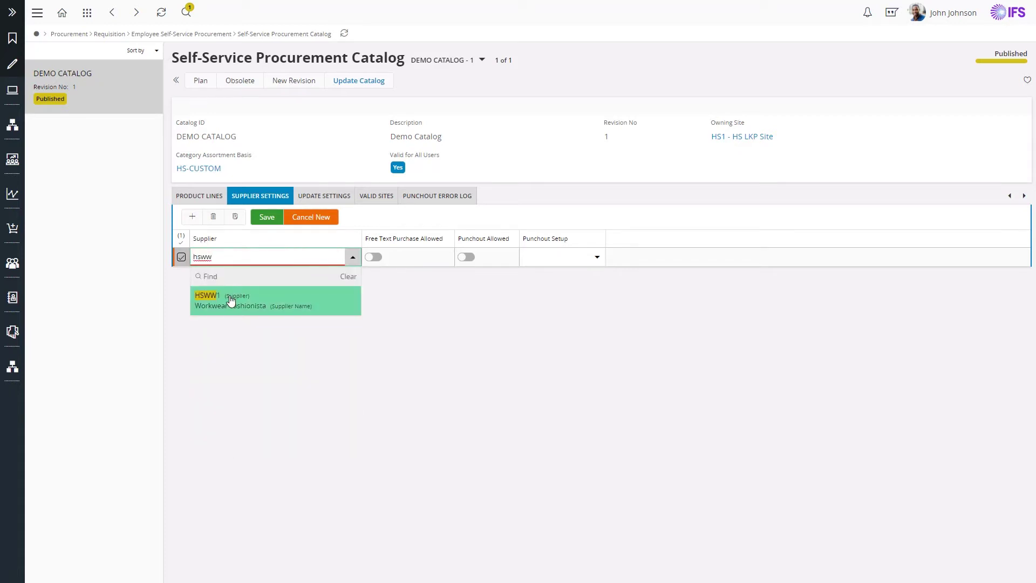
click(231, 300)
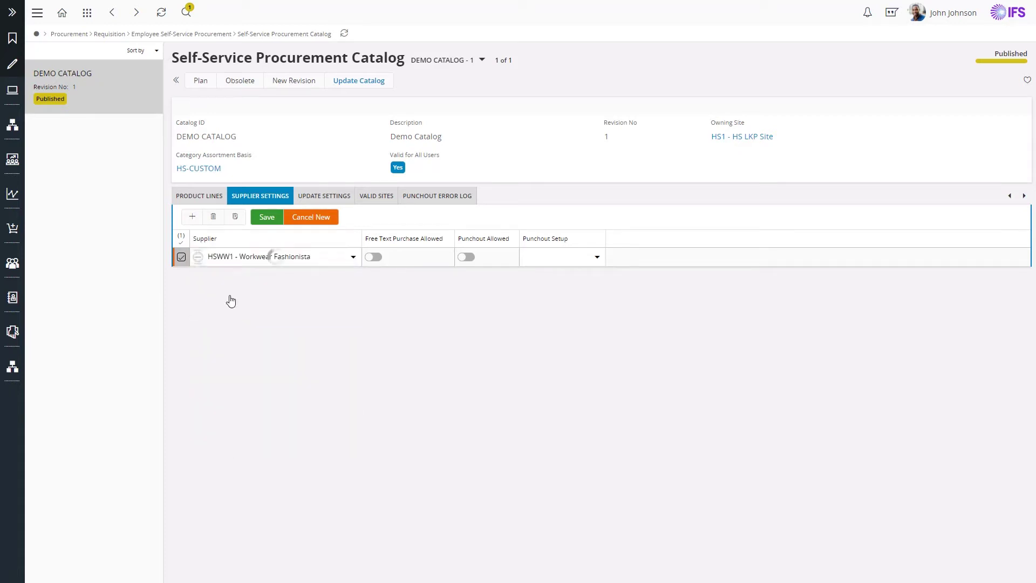
click(373, 257)
click(264, 217)
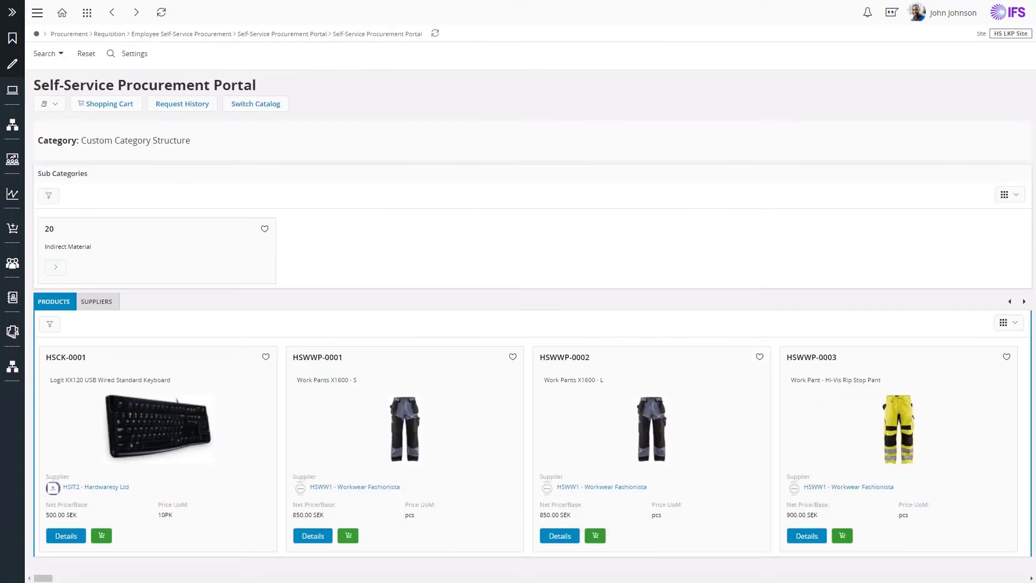
- Order 1 pcs of 'Pair of gloves' as free text from Workwear Fashionista at estimated 5 EUR into the cart
click(93, 303)
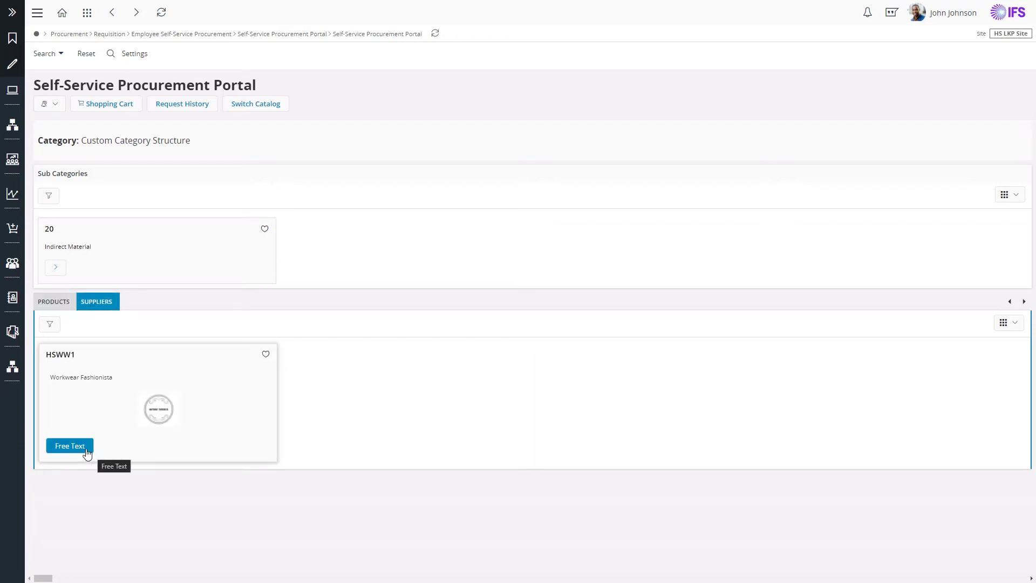
click(81, 450)
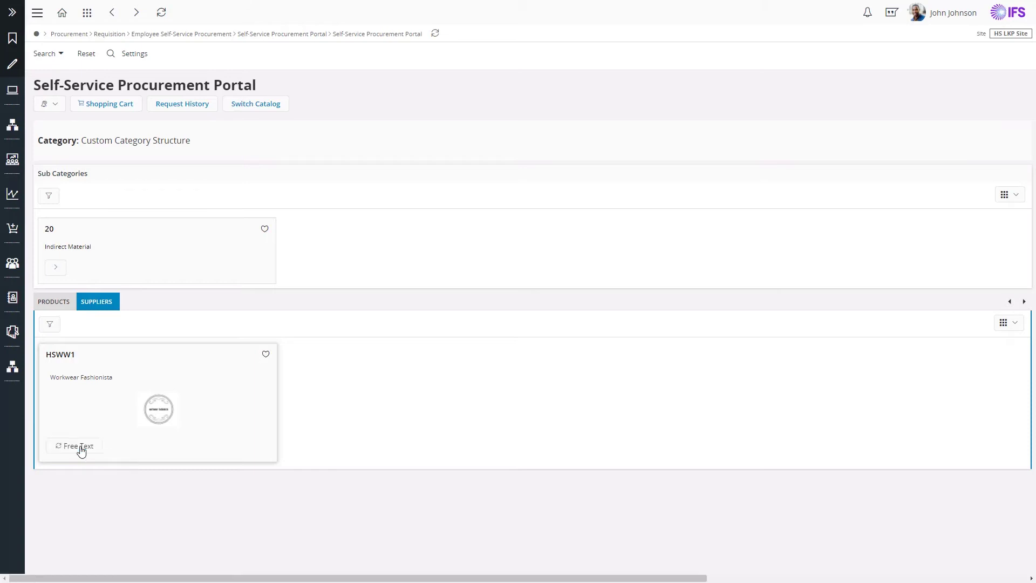
text(Pai)
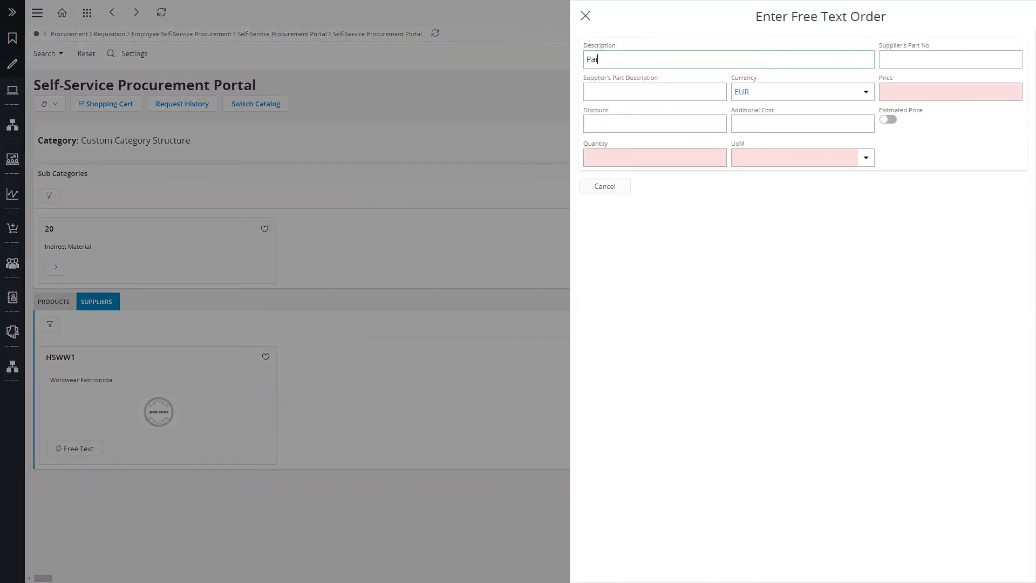
text(r of gloves)
click(949, 92)
text(5)
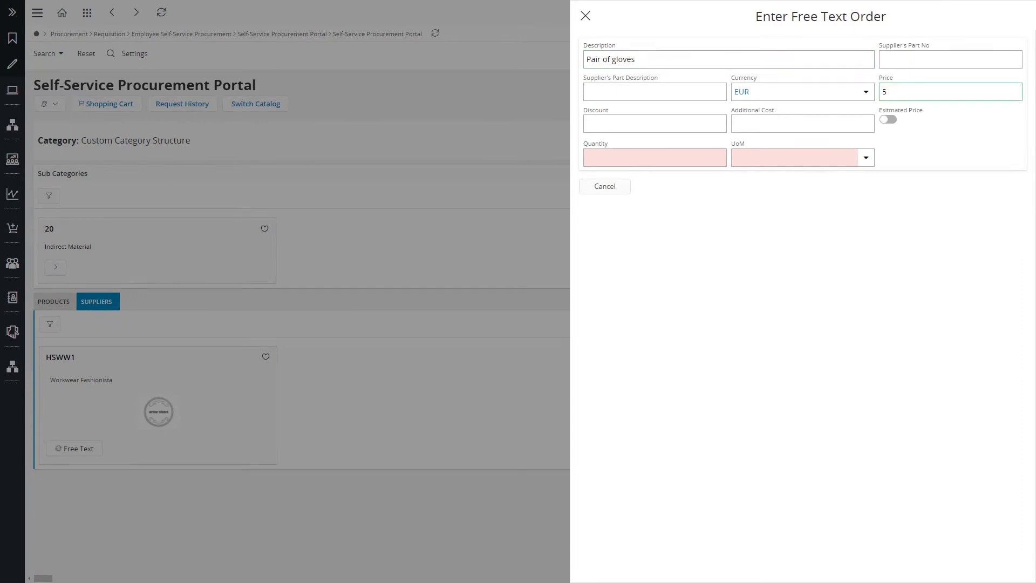
text(1)
key(Tab)
text(pcs)
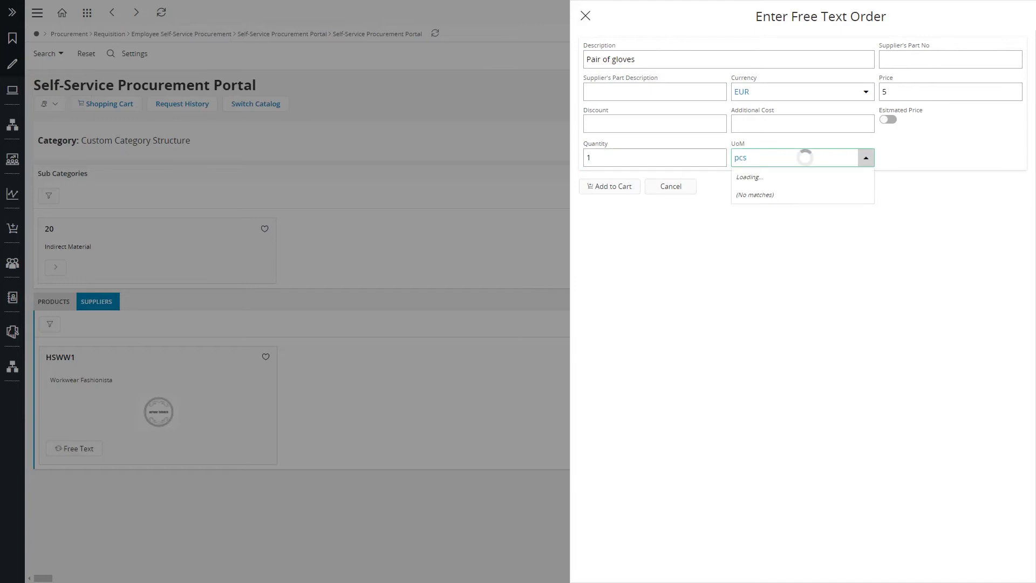
key(Tab)
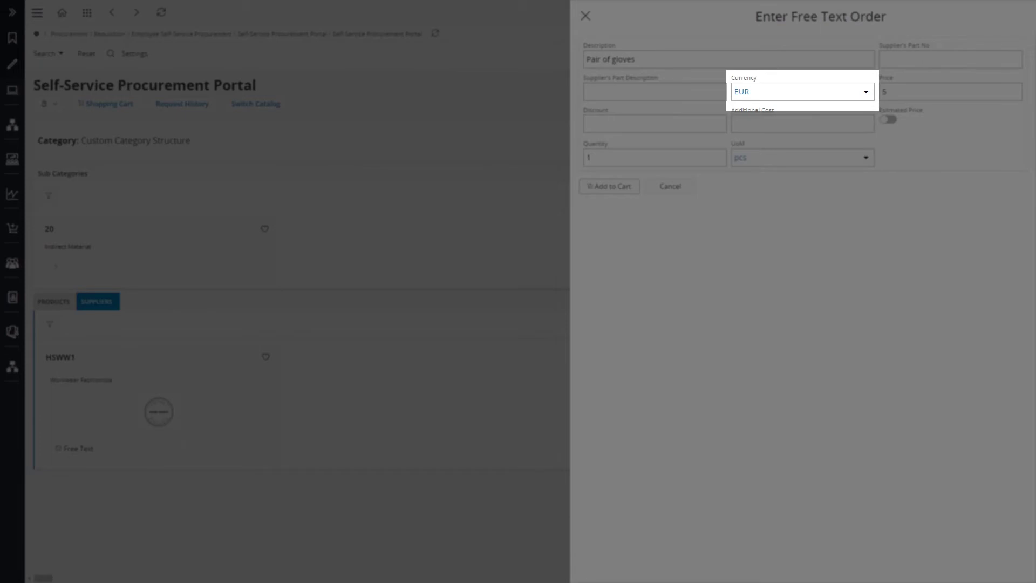
click(890, 119)
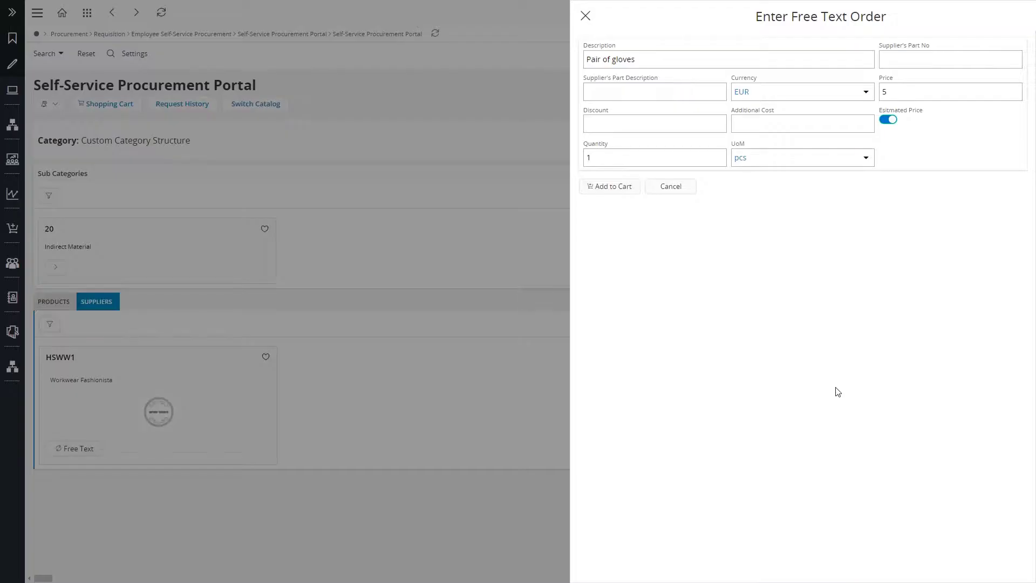
click(612, 188)
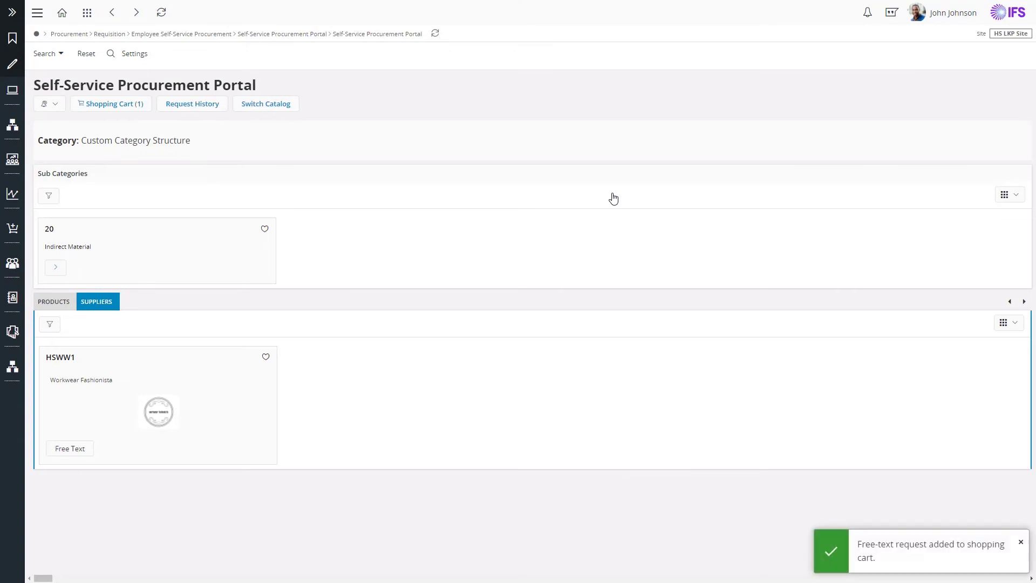
- Open the shopping cart to review the gloves request
click(110, 104)
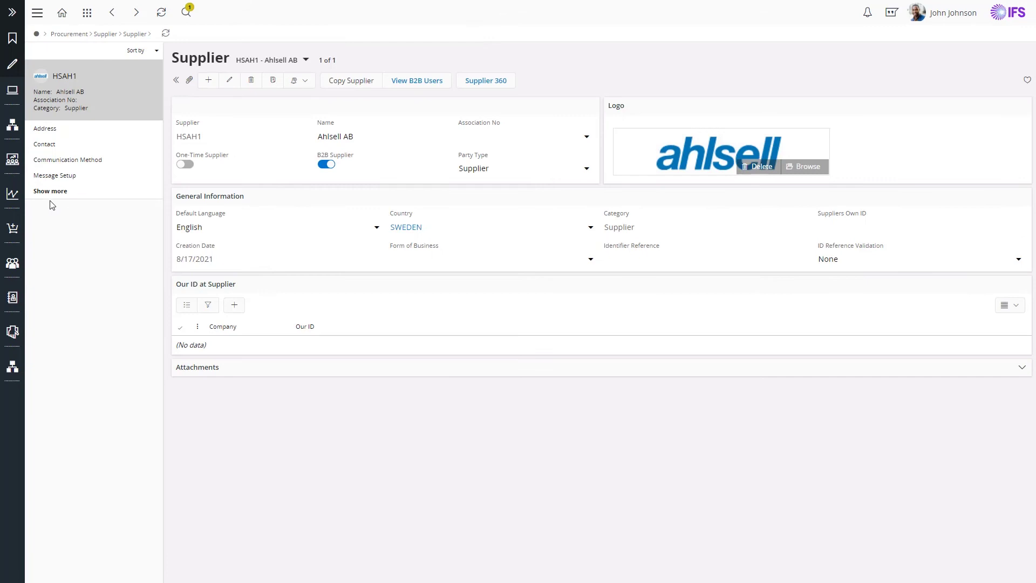
- Review Ahlsell AB's punchout setups in its purchase information, starting a new OCI-protocol setup
click(54, 196)
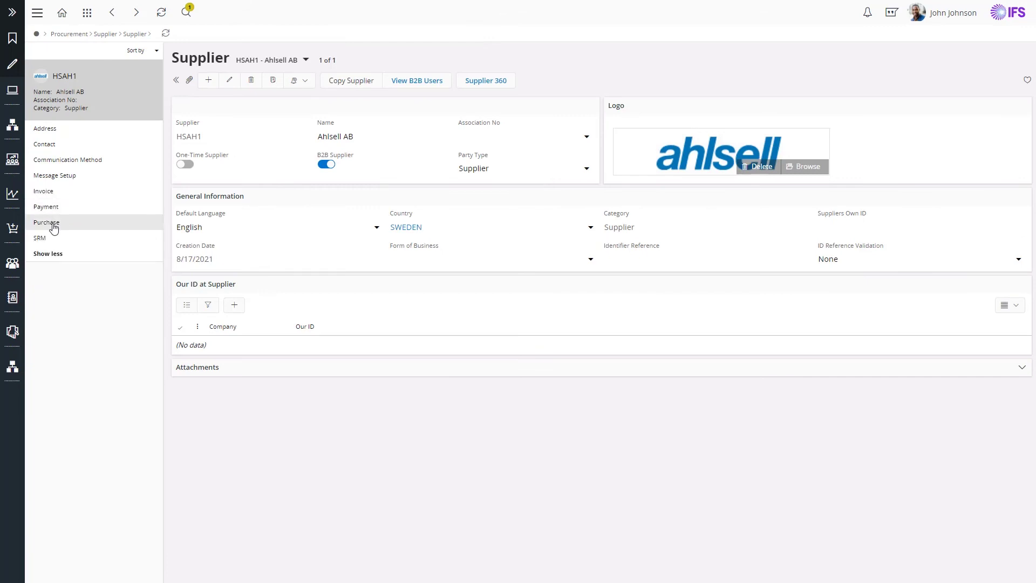
click(46, 223)
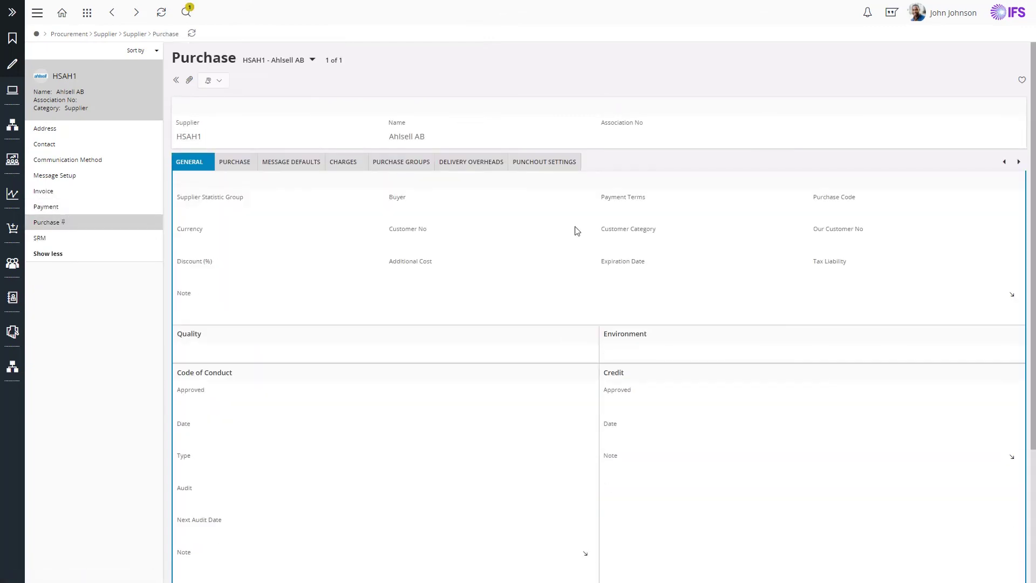
click(545, 163)
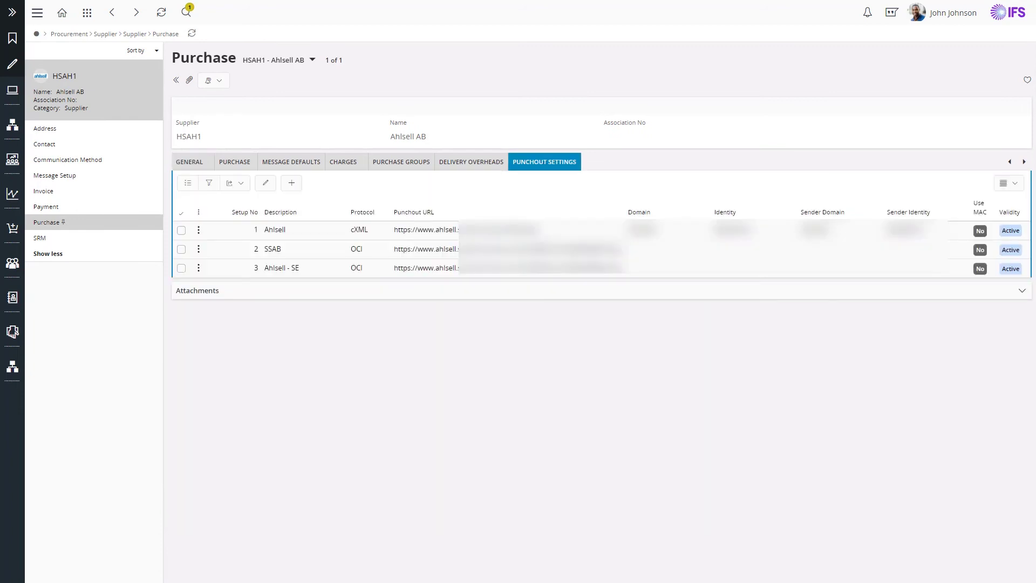
click(291, 183)
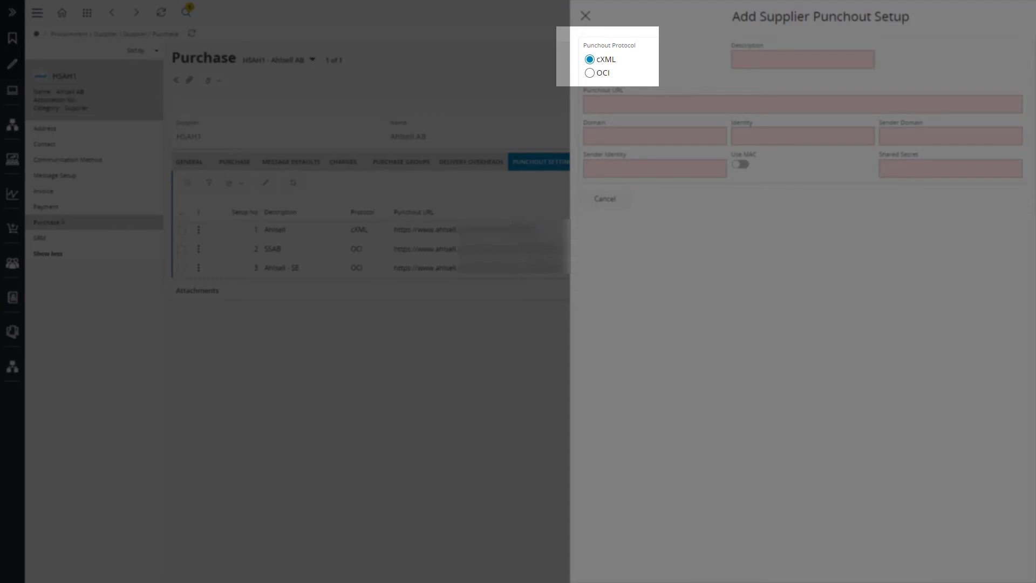
key(Down)
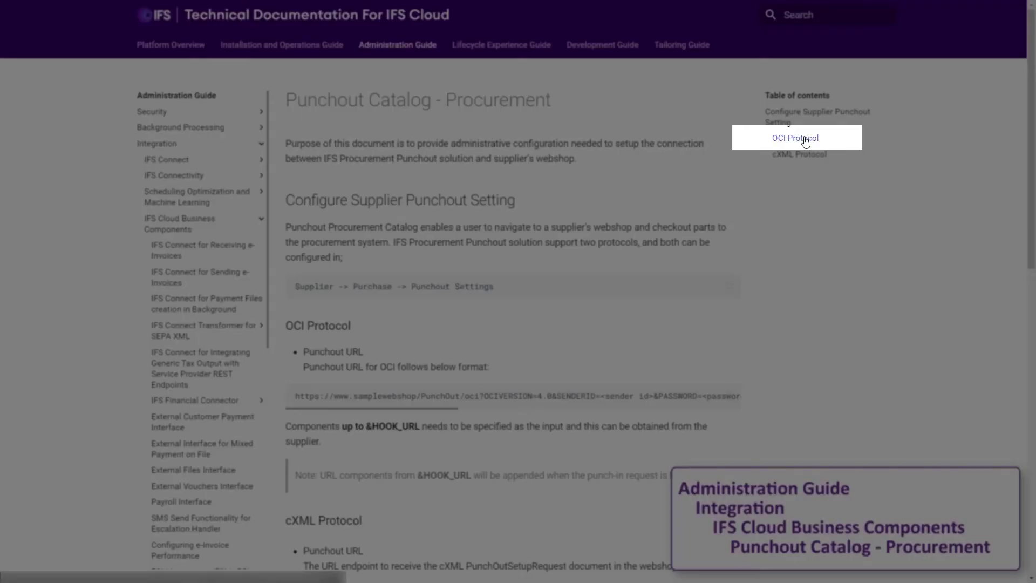
click(804, 139)
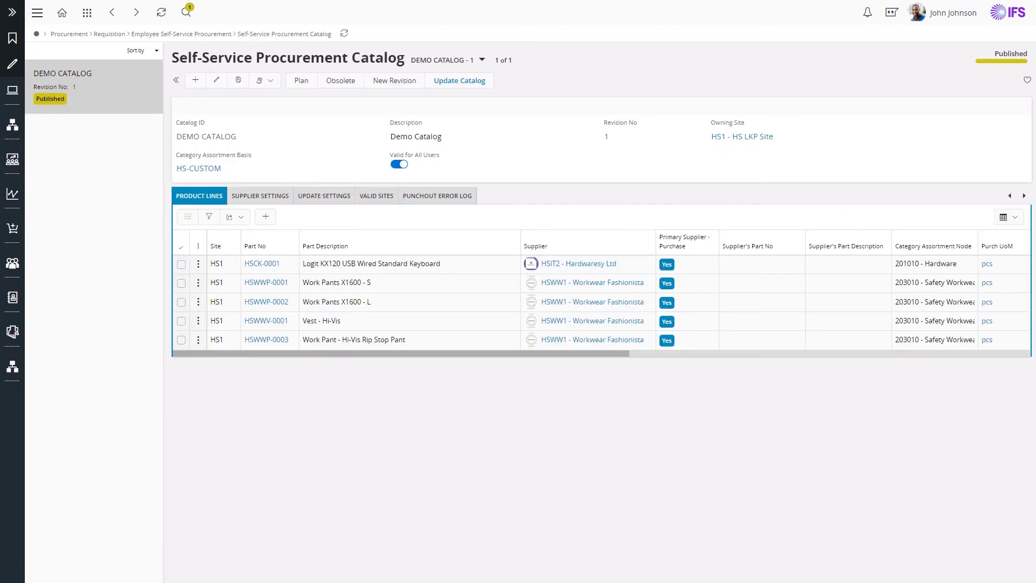
- Add HSAH1 Ahlsell AB to DEMO CATALOG with punchout allowed via setup 3 - Ahlsell - SE, and save
click(260, 196)
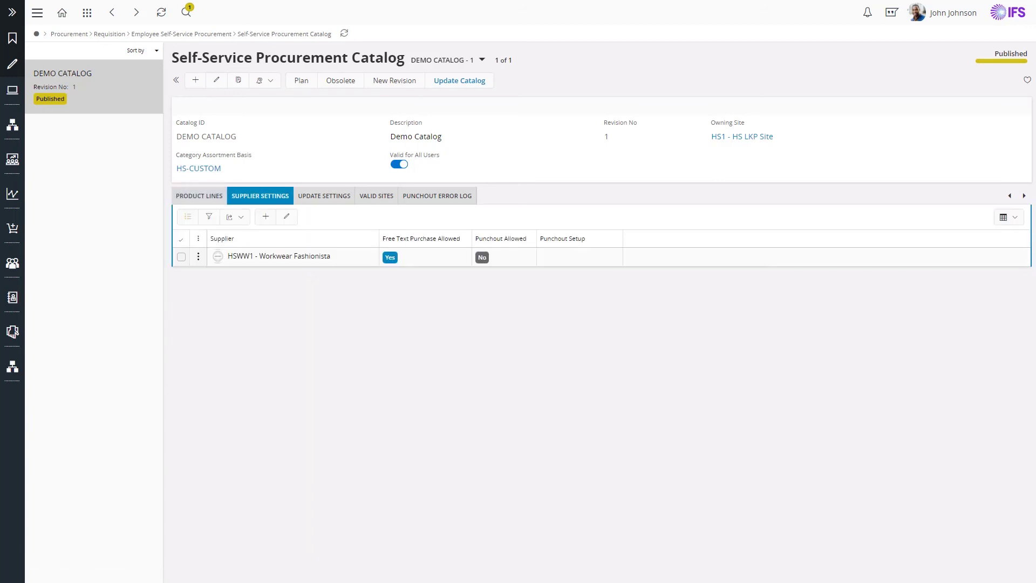
click(268, 218)
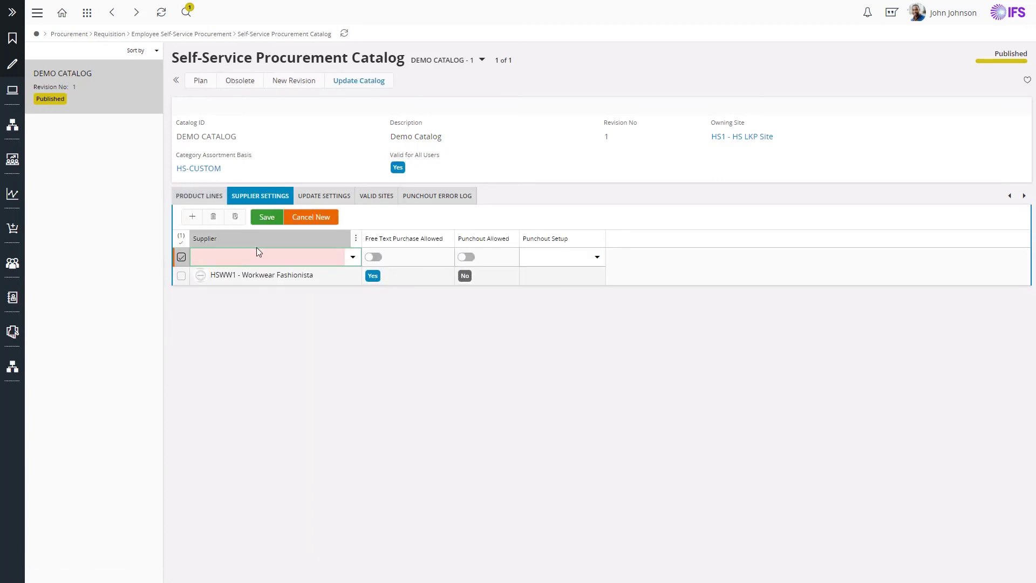
text(HSAH)
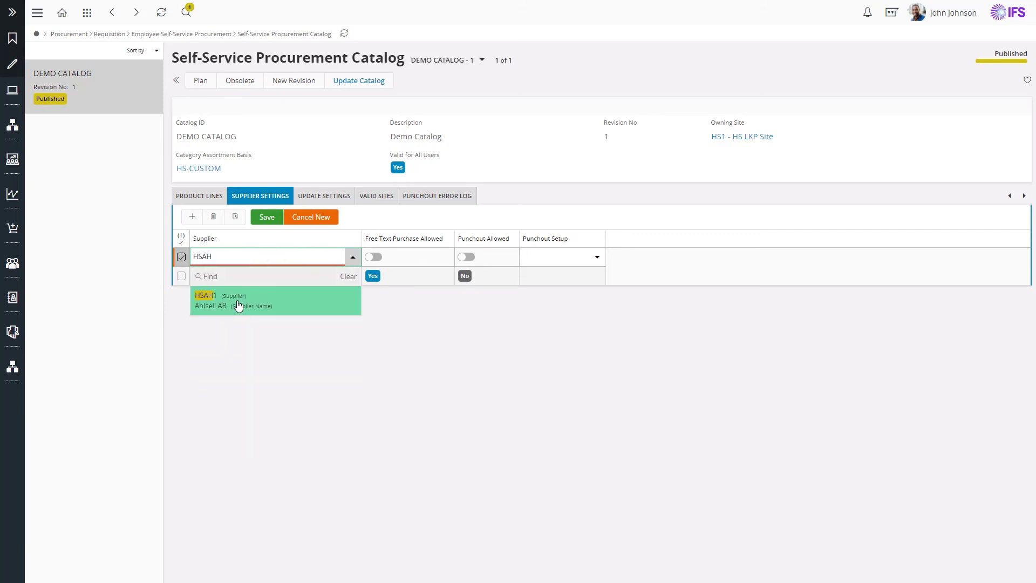
click(238, 305)
click(471, 259)
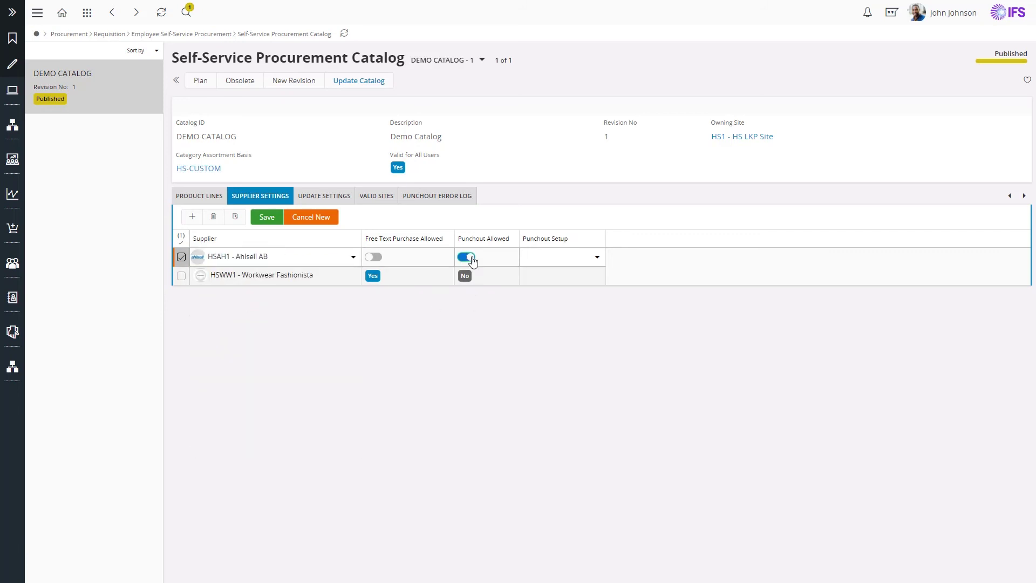
click(601, 260)
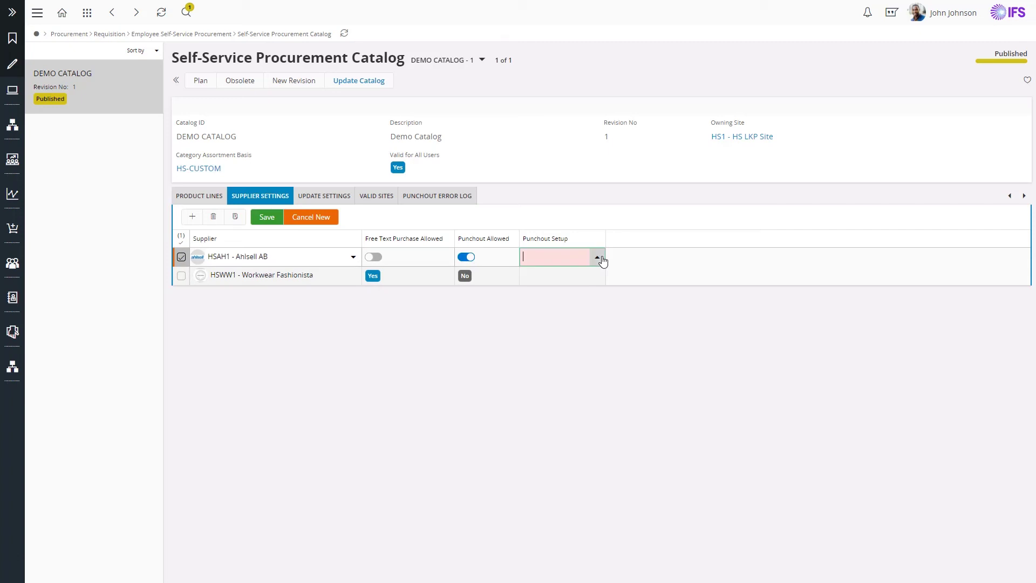
click(559, 319)
click(270, 216)
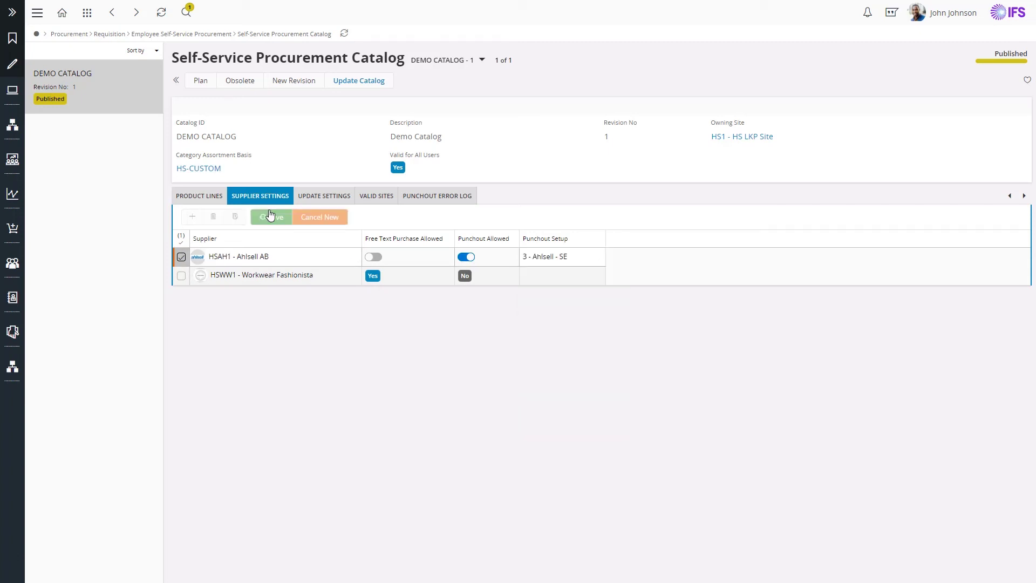
click(13, 226)
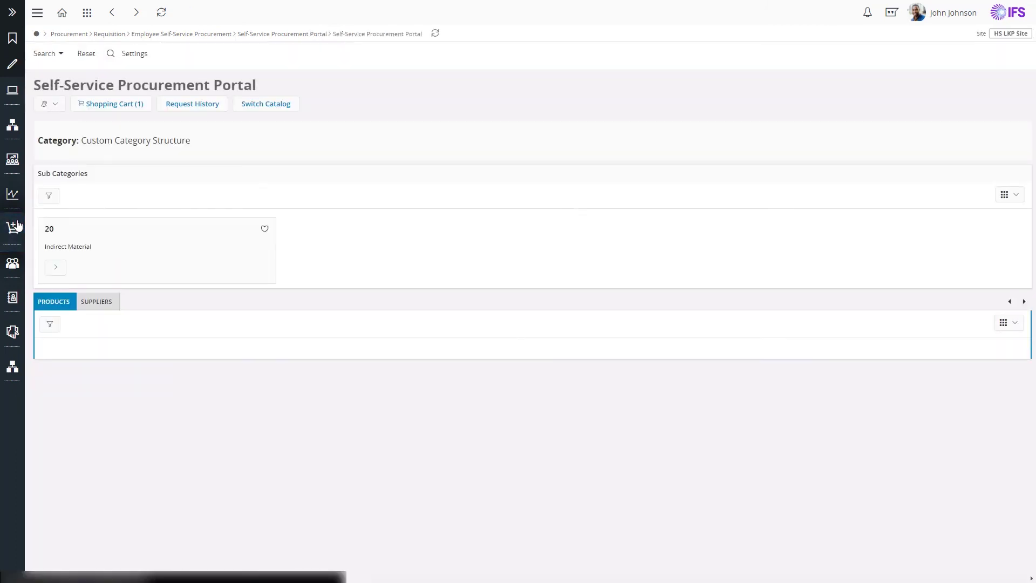
- Launch the Webshop on the Ahlsell AB card from the portal's SUPPLIERS list
click(97, 301)
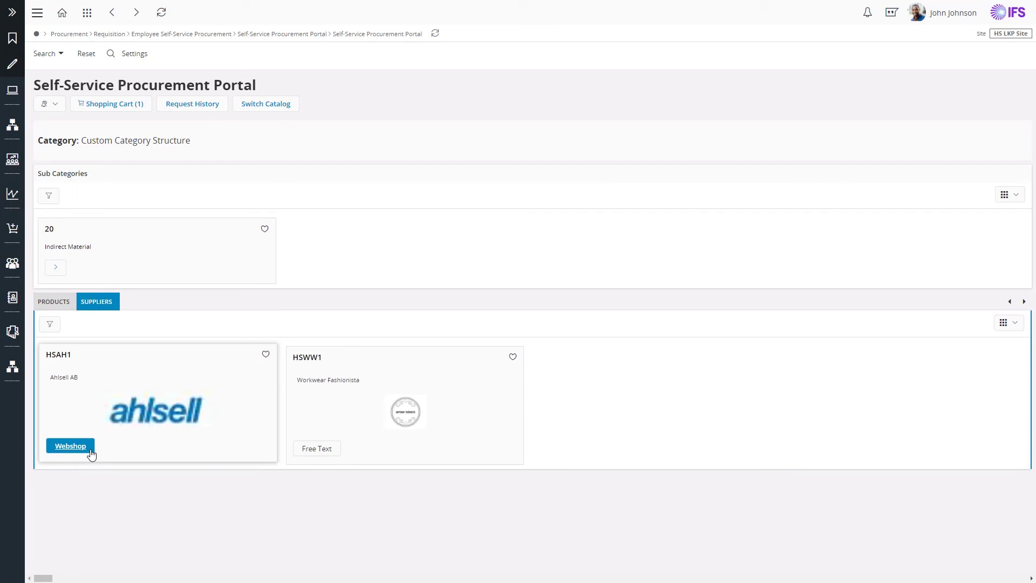
click(91, 454)
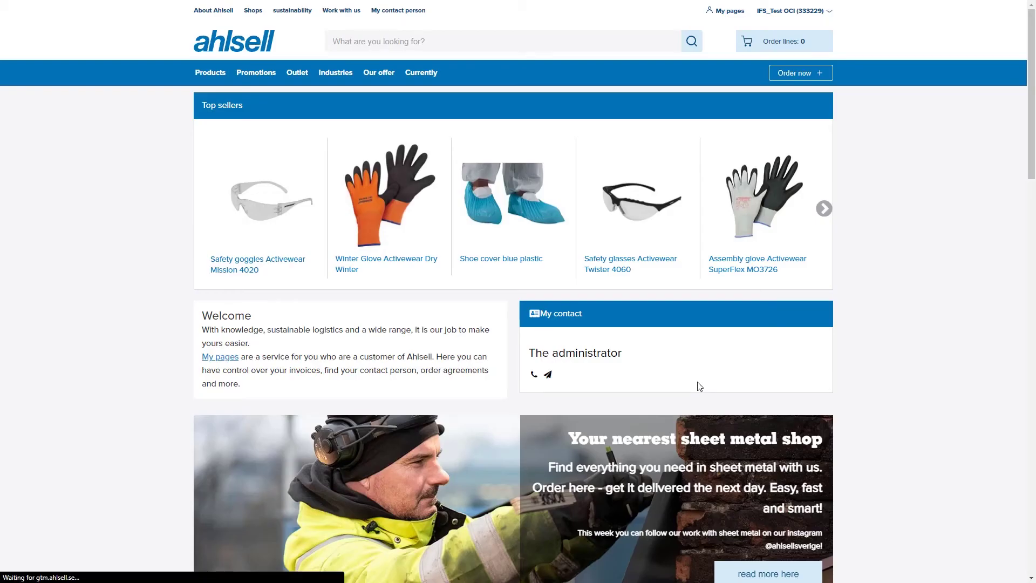
- Buy one pack of Shoe cover blue plastic, check out, and send the Ahlsell cart to IFS Cloud
click(504, 259)
click(568, 293)
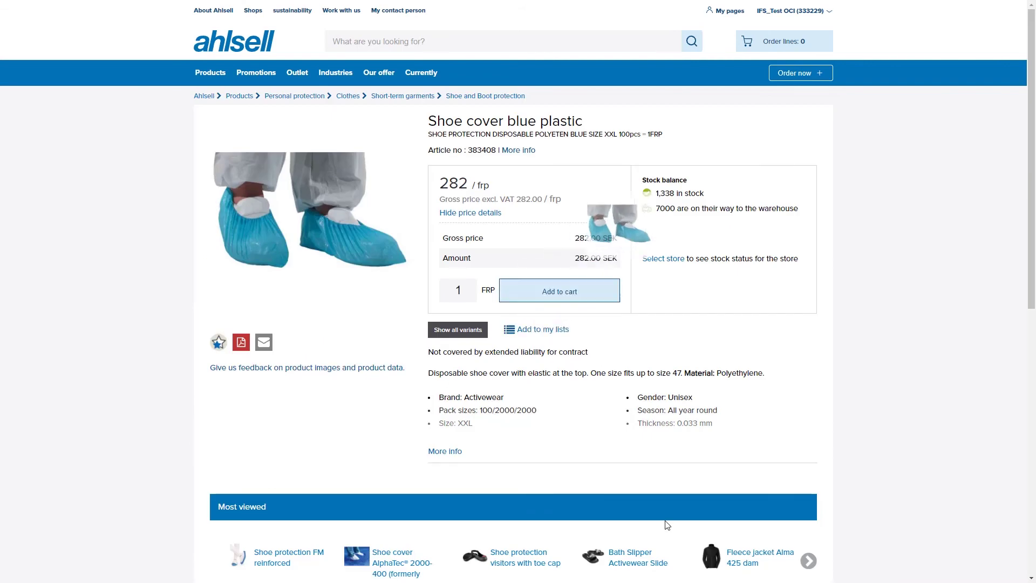
click(785, 46)
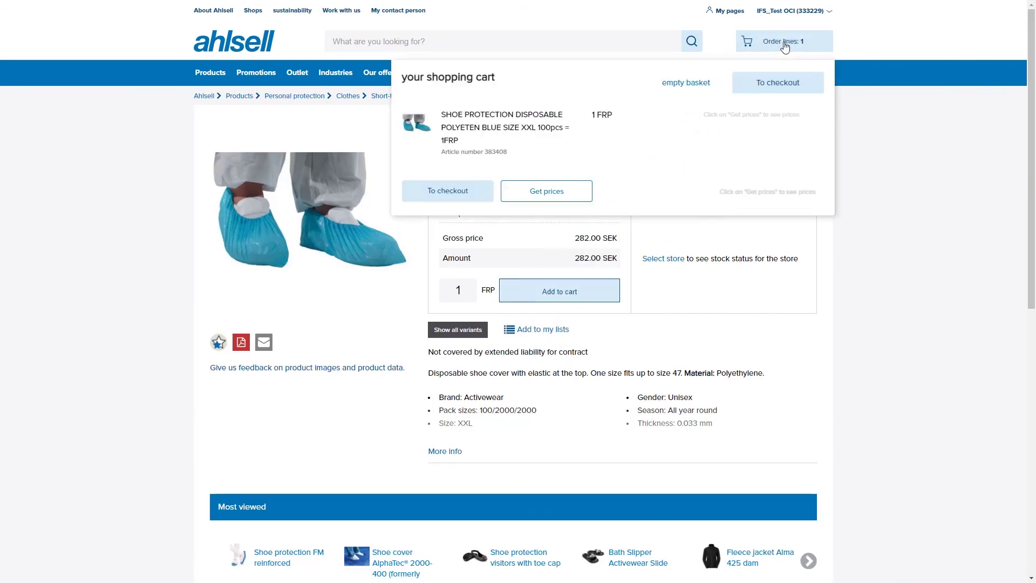
click(781, 81)
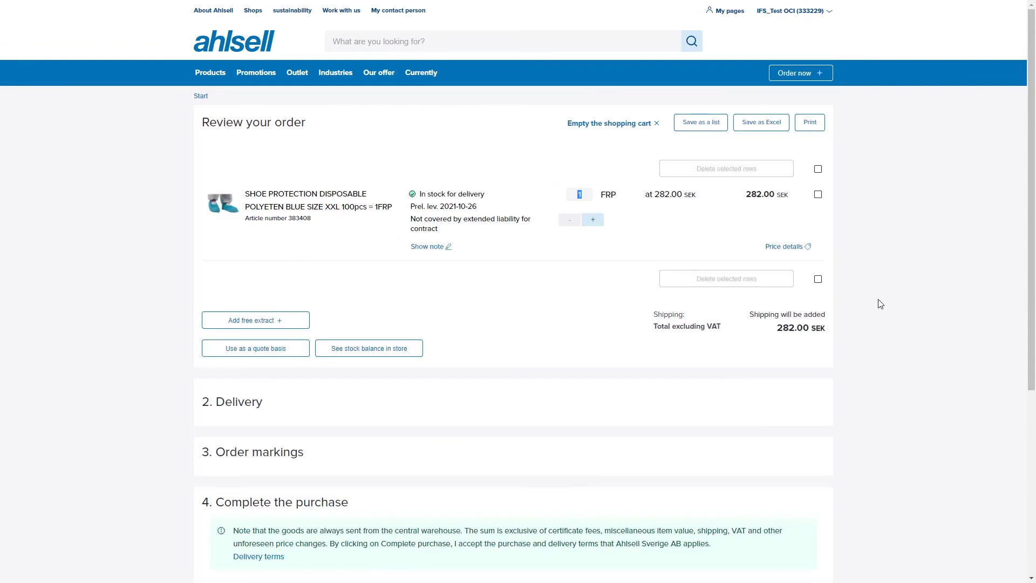
scroll(654, 416, down, 4)
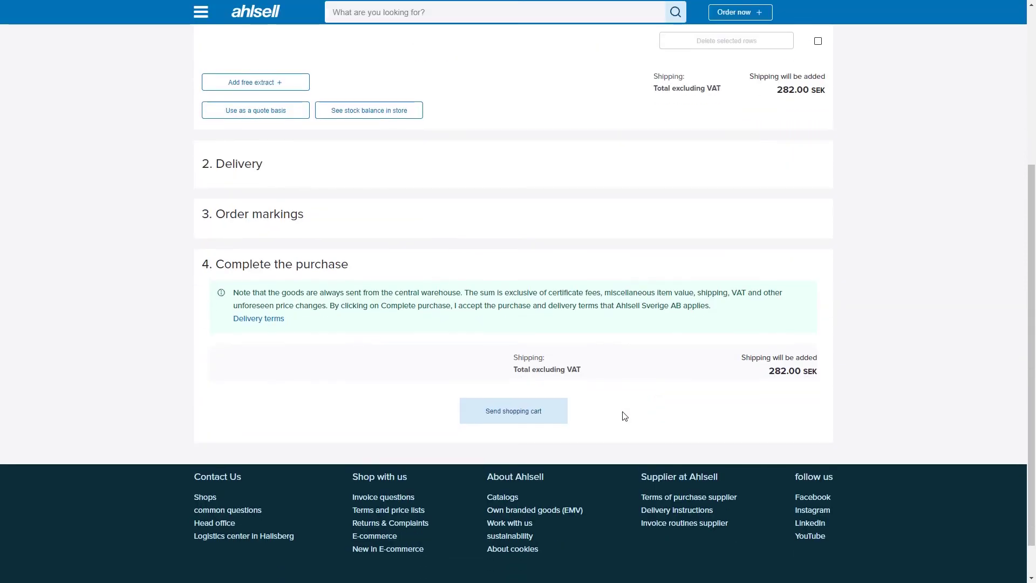
click(550, 414)
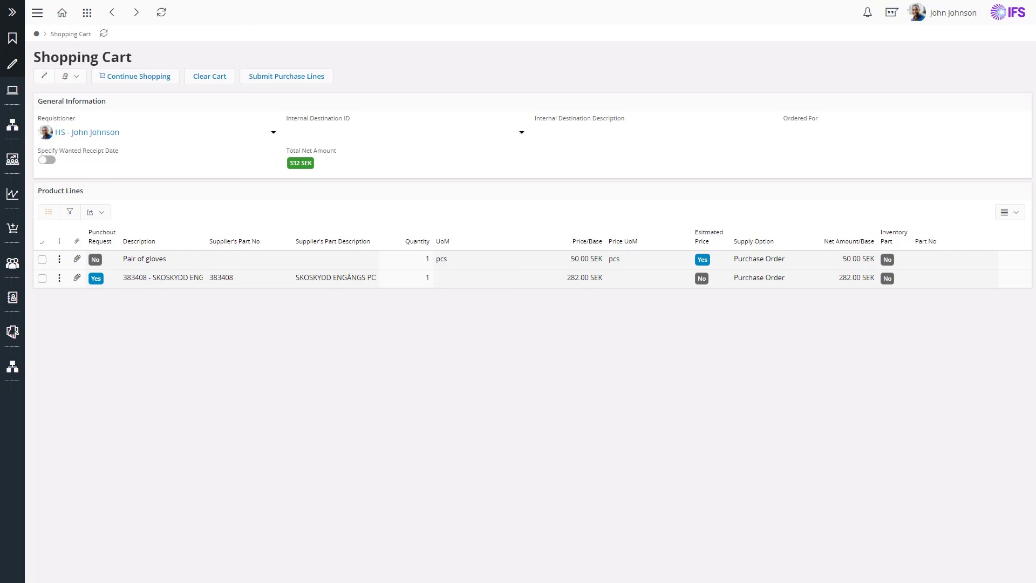
- Submit the gloves and shoe-cover lines as requisition 203796 and show its no-part lines
click(277, 82)
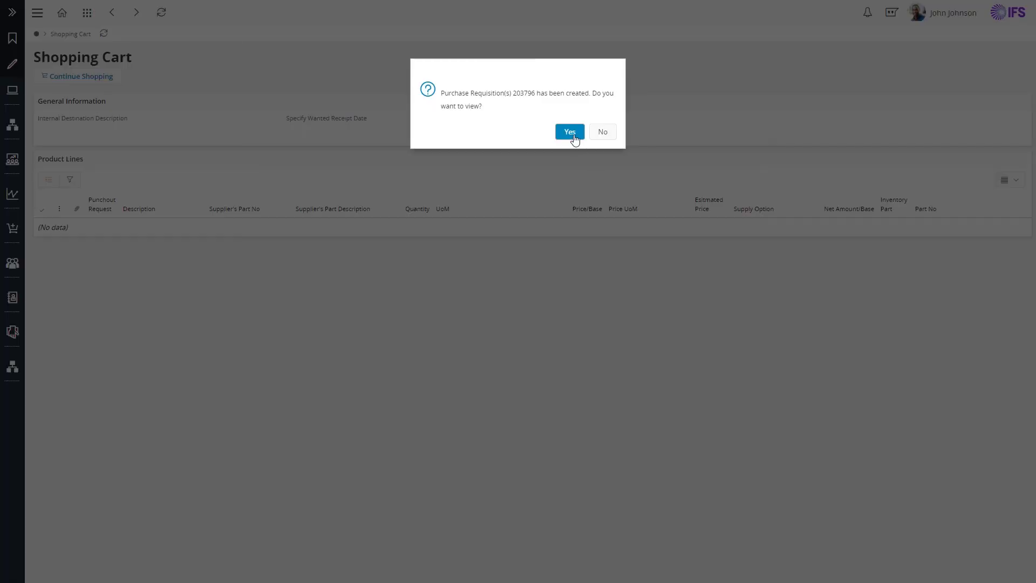
click(573, 134)
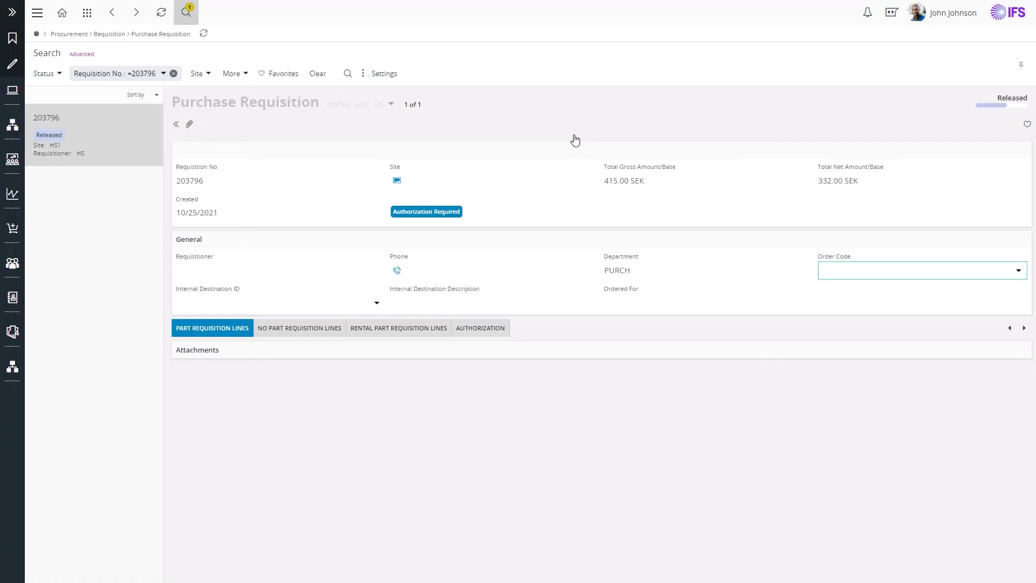
click(303, 330)
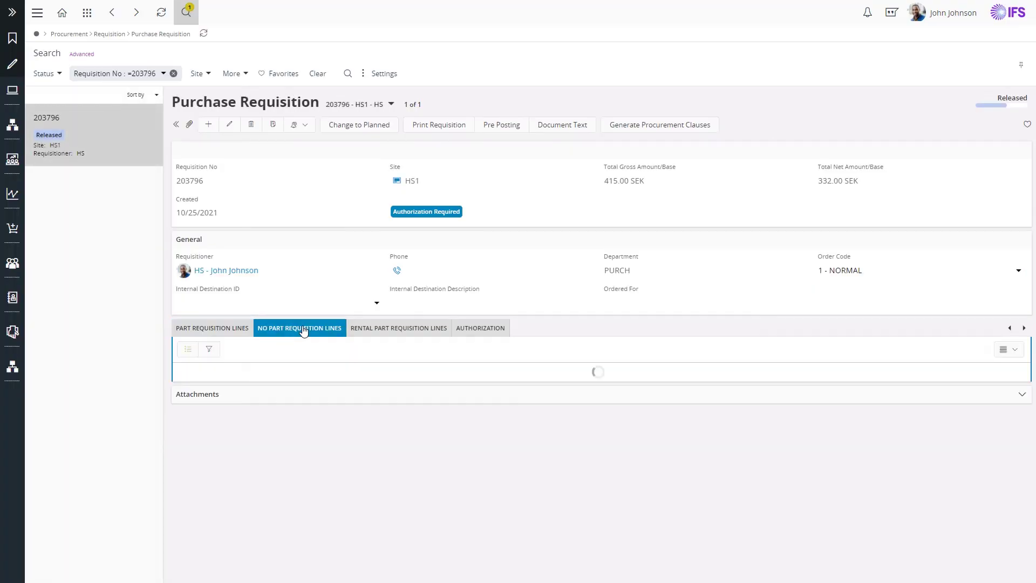